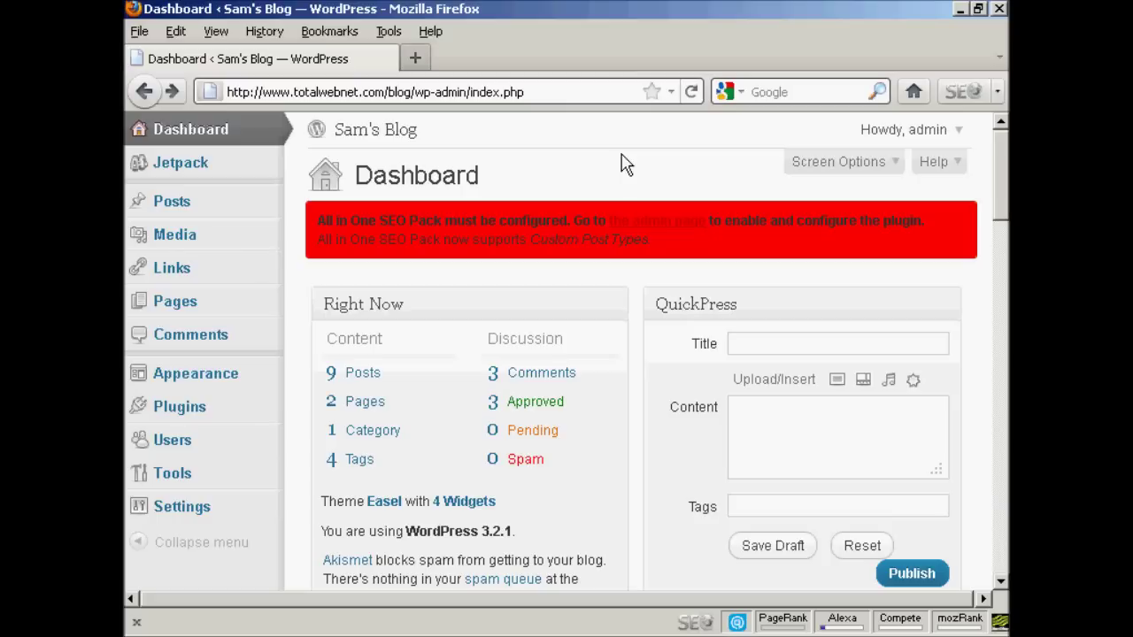
Step: Go from the red notice to the All in One SEO options and reach Plugin Status
click(679, 229)
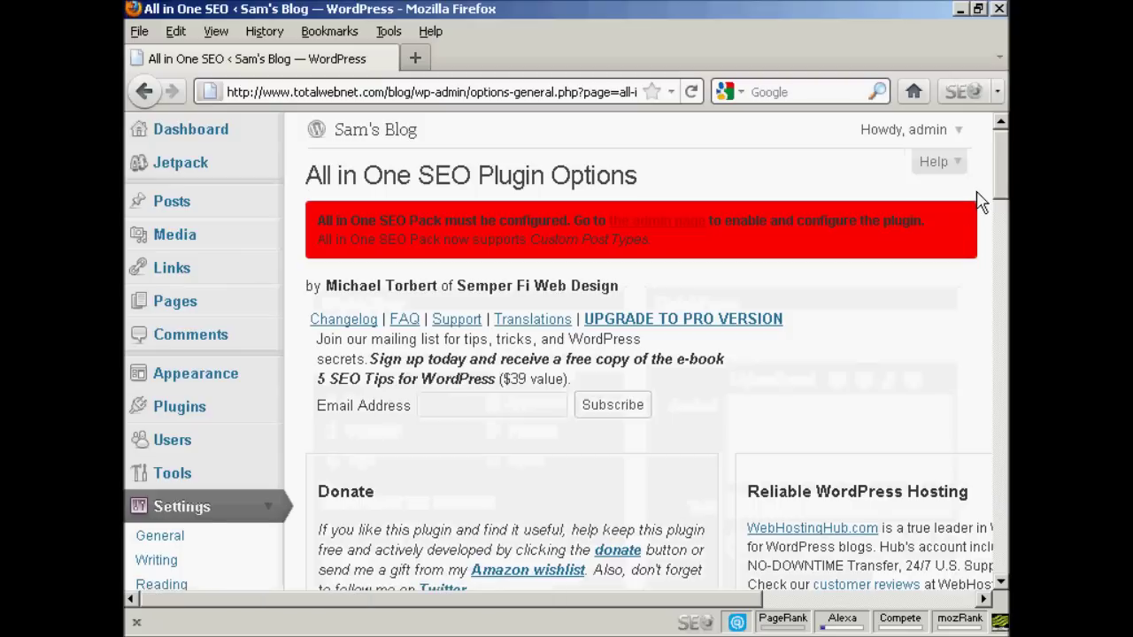
drag(1001, 177, 1000, 193)
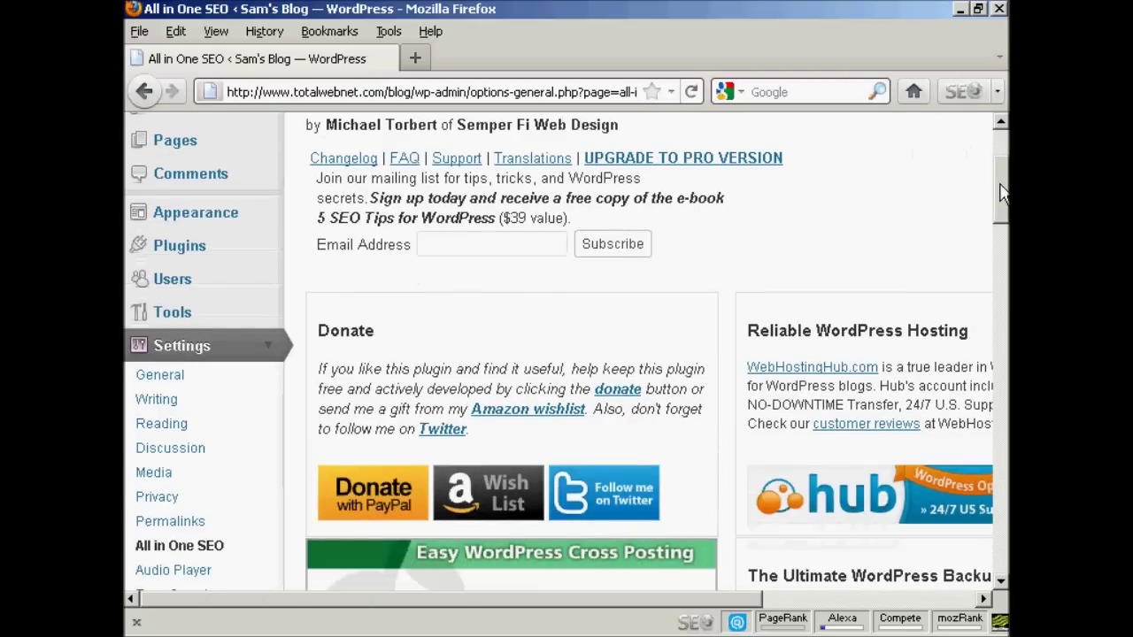
drag(1000, 193, 1000, 209)
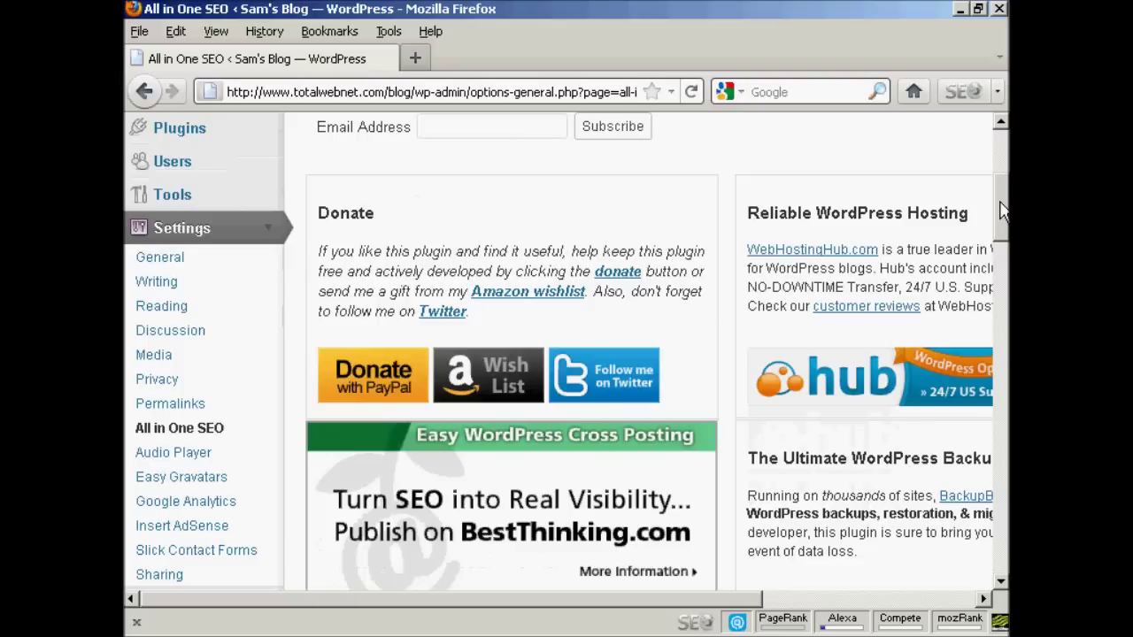
drag(1003, 210, 1002, 305)
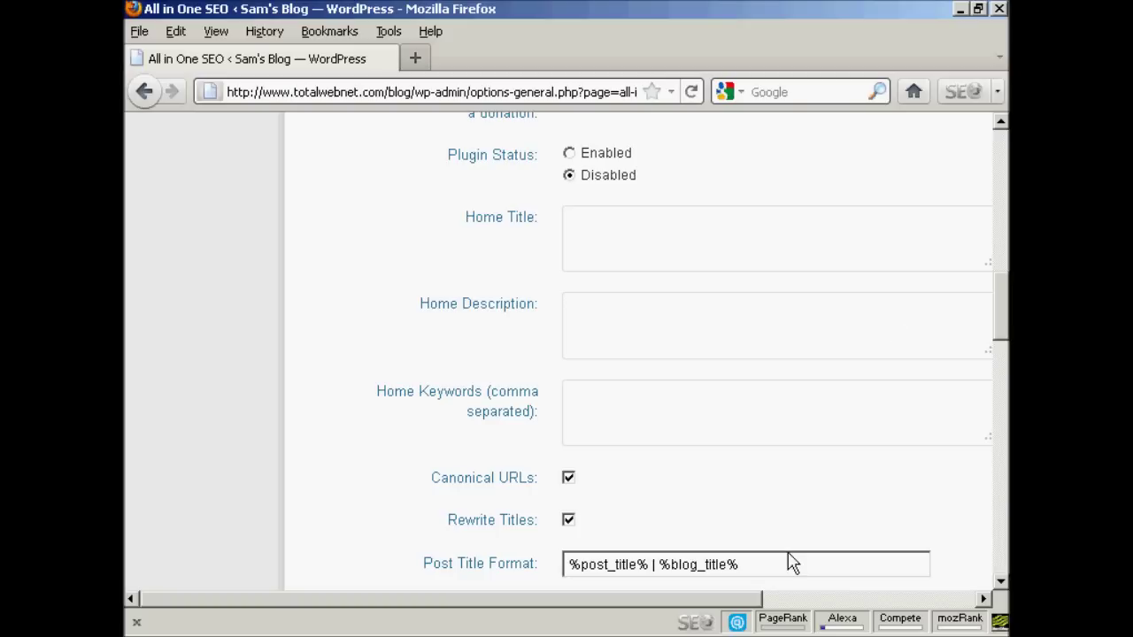
Step: Copy the line 'Sam's Blog – a source of Wordpress tuition' from the Writer notes
key(alt+Tab)
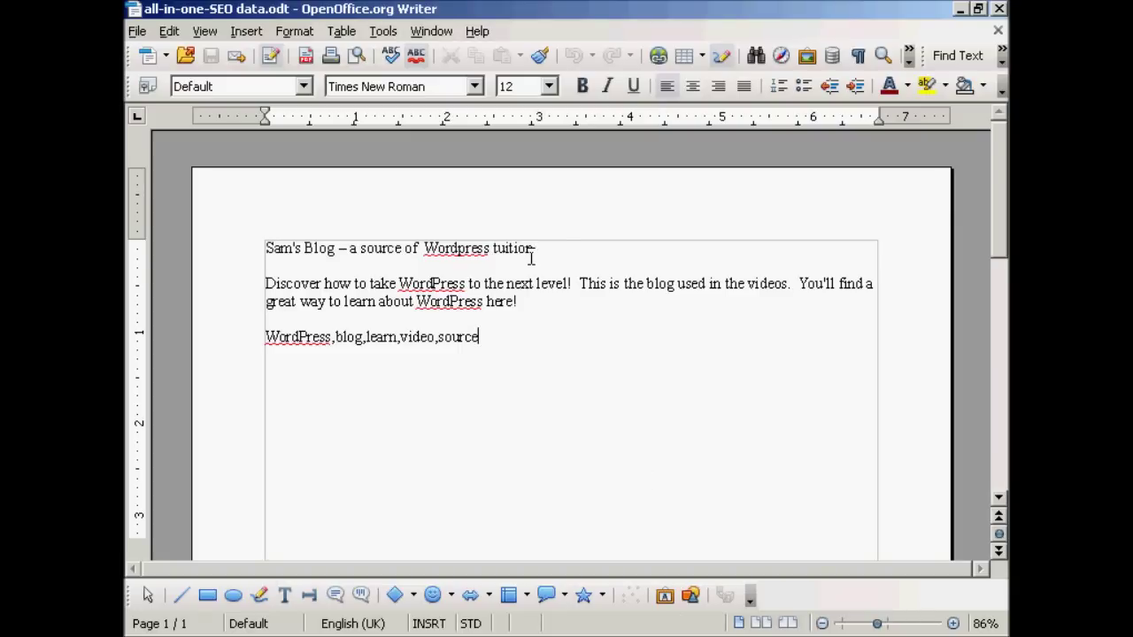
drag(534, 249, 262, 249)
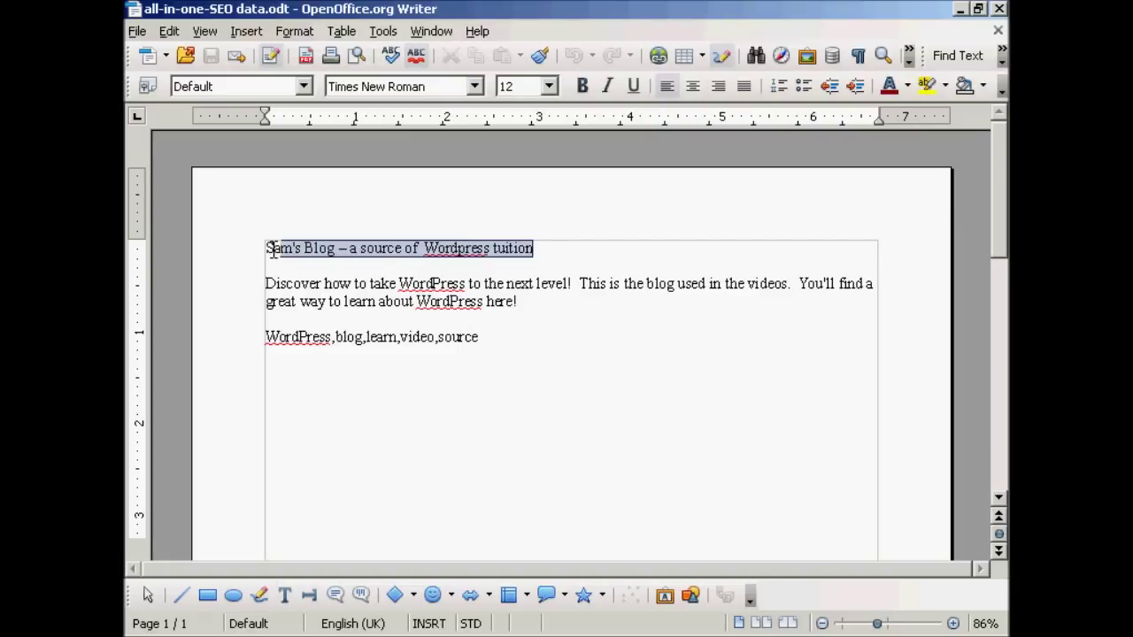
drag(262, 250, 265, 249)
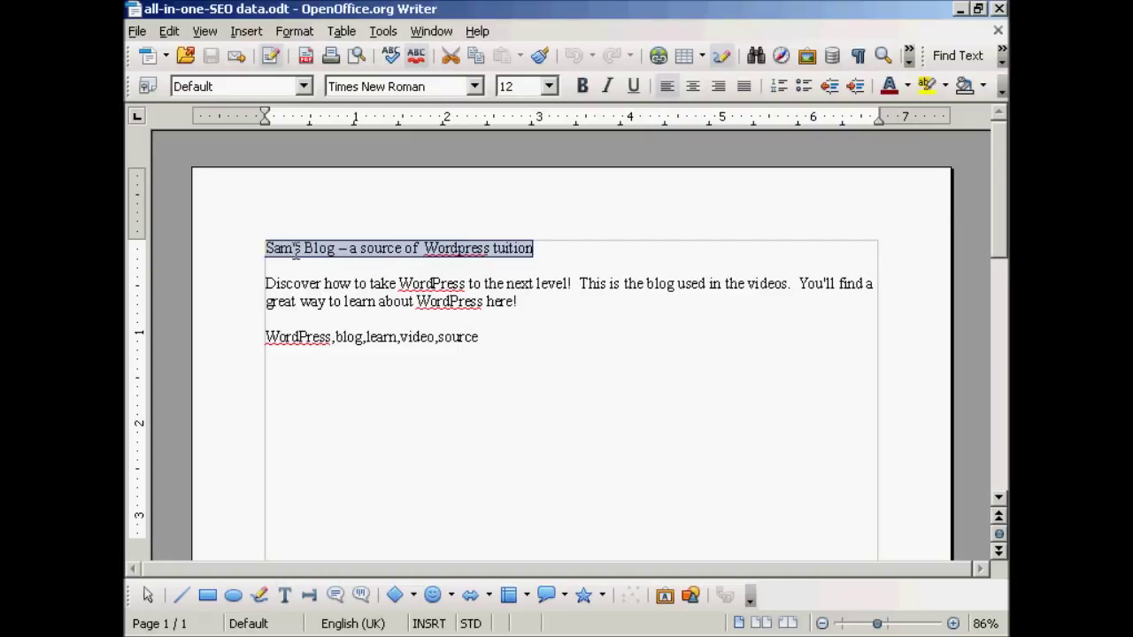
right_click(379, 248)
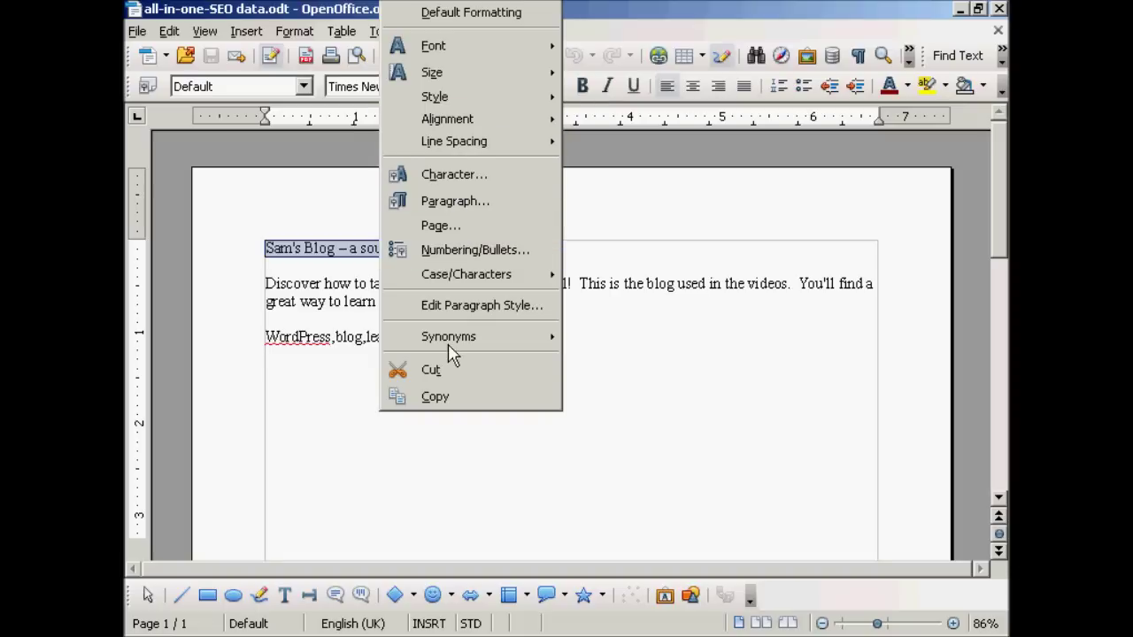
click(446, 400)
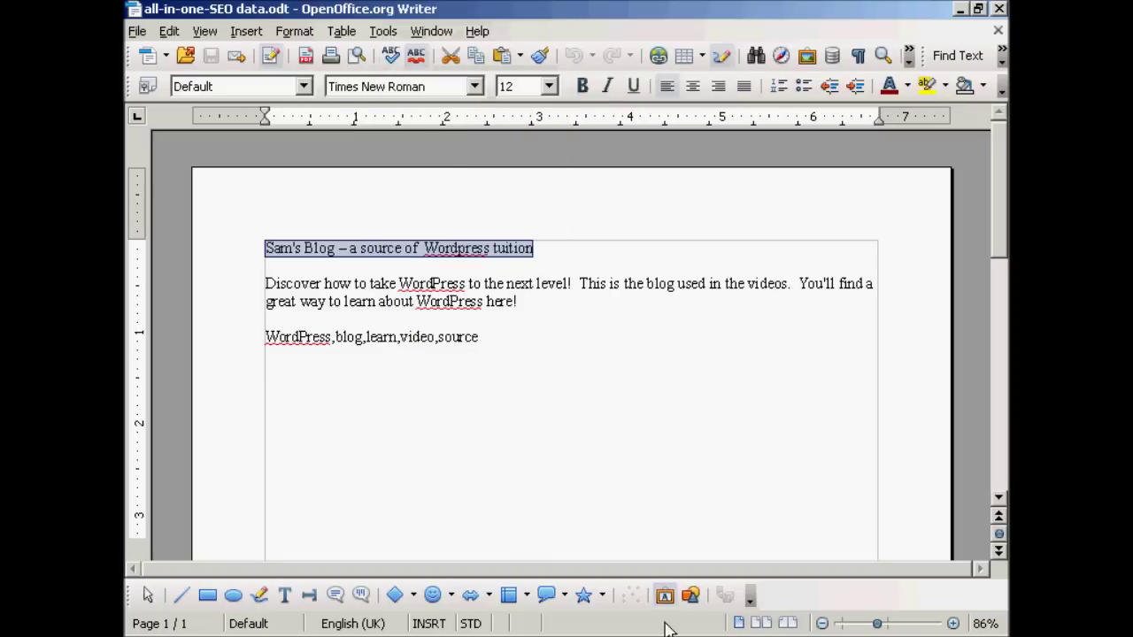
key(alt+Tab)
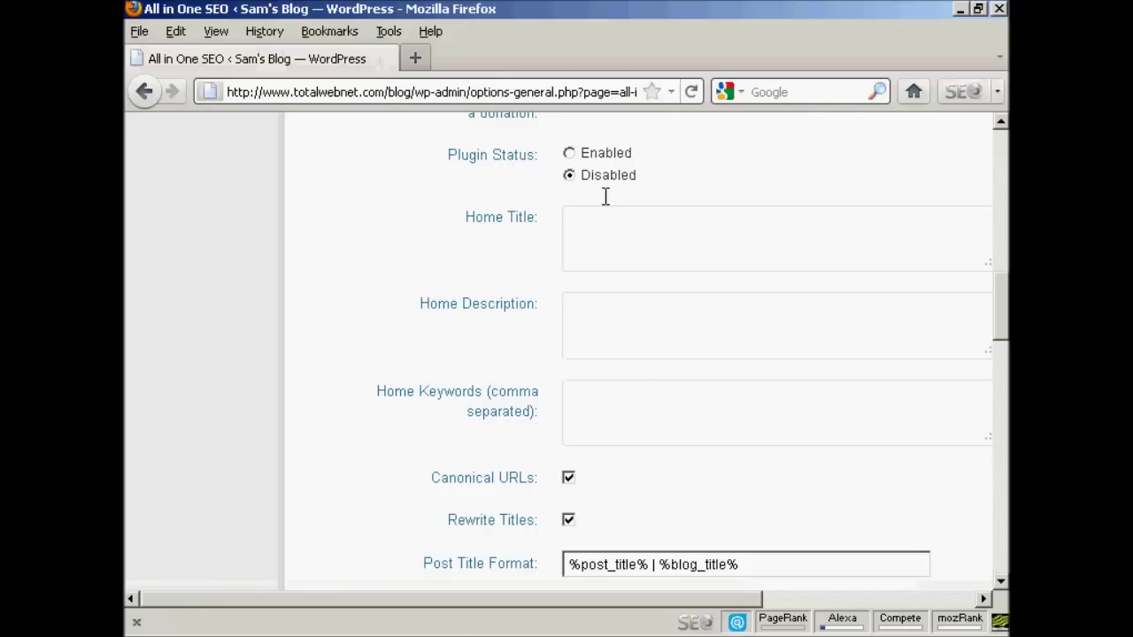
Step: Paste 'Sam's Blog – a source of Wordpress tuition' into the Home Title field
click(599, 222)
text(Sam's Blog – a source of  Wordpress tuition)
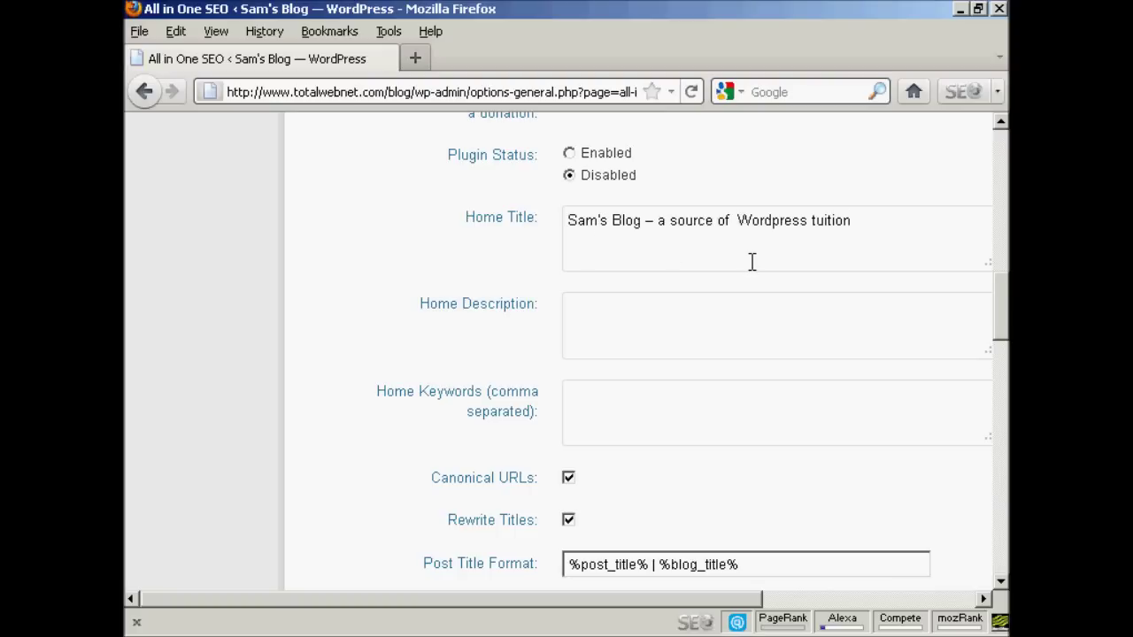
click(584, 312)
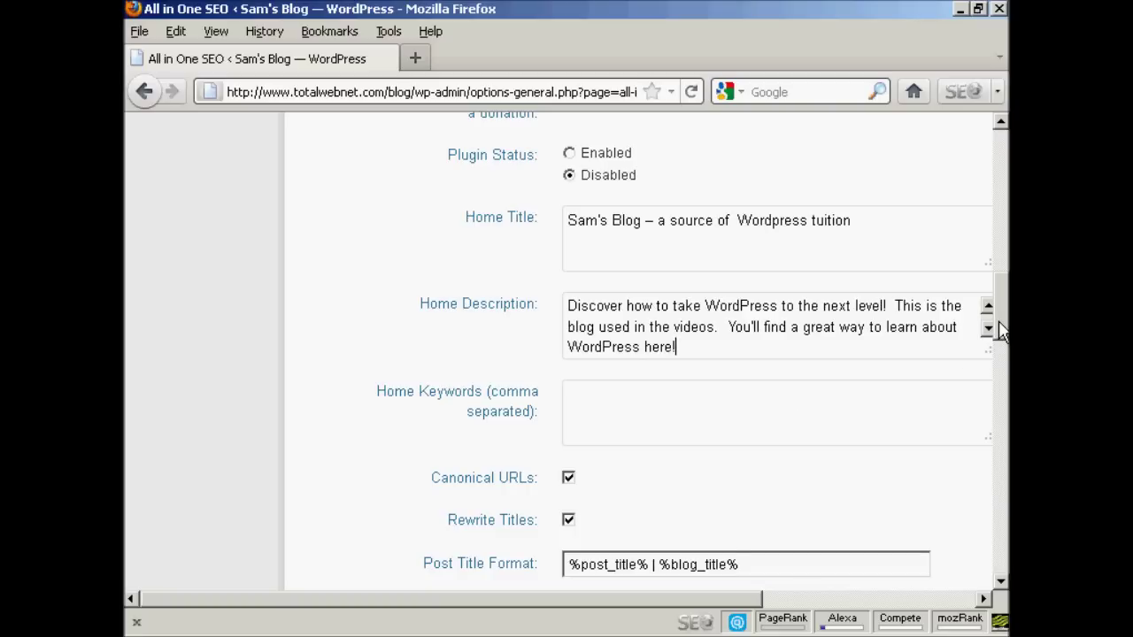
Step: Scroll past the filled Home Description down to the Home Keywords field
drag(998, 321, 998, 356)
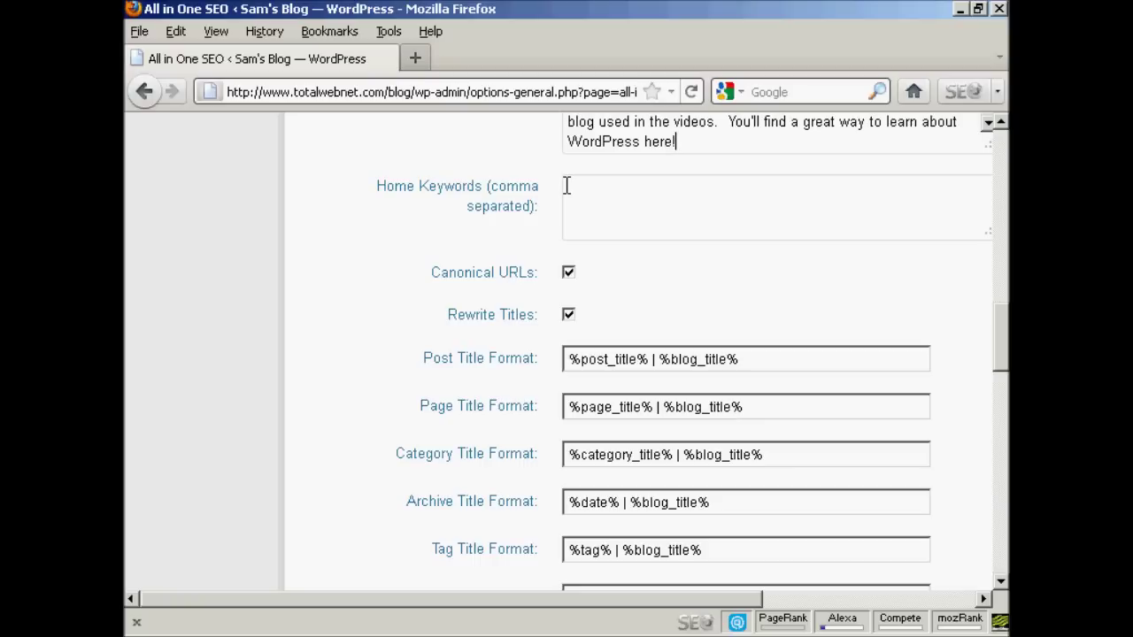
Step: Switch to the Writer notes holding the keyword list
key(alt+Tab)
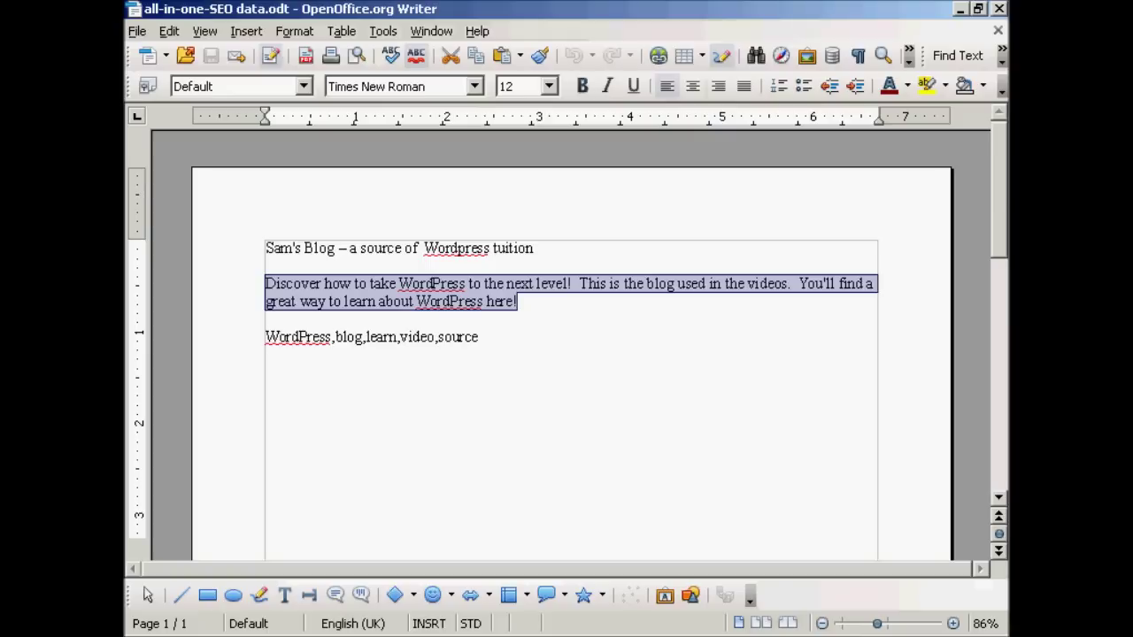
Step: Copy the keyword line 'WordPress,blog,learn,video,source' from the Writer notes
drag(483, 336, 264, 336)
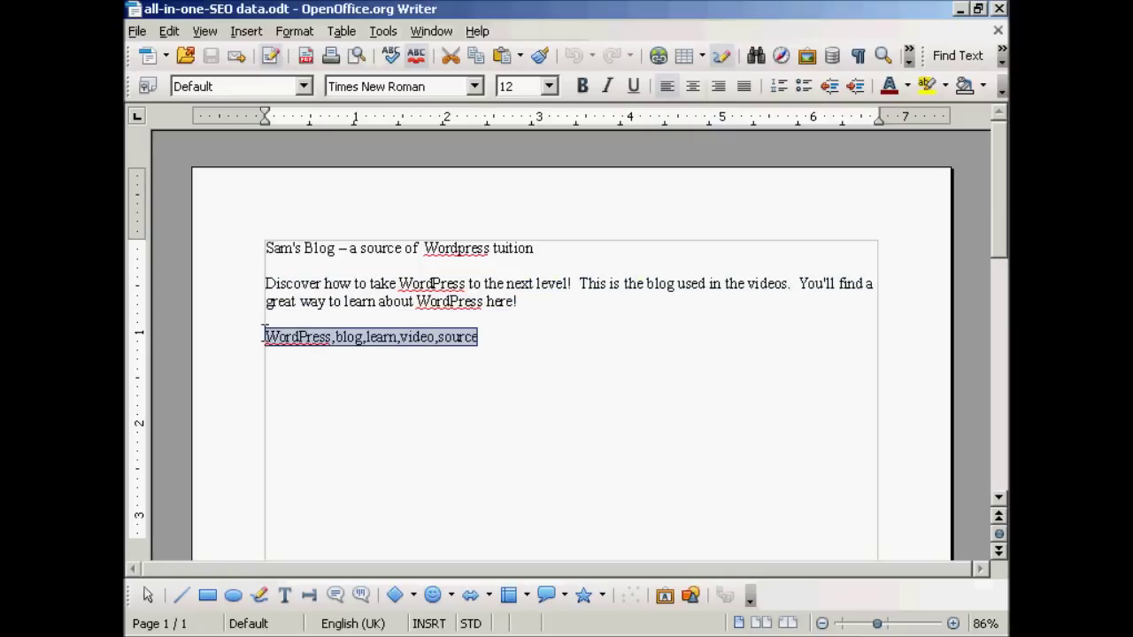
right_click(419, 337)
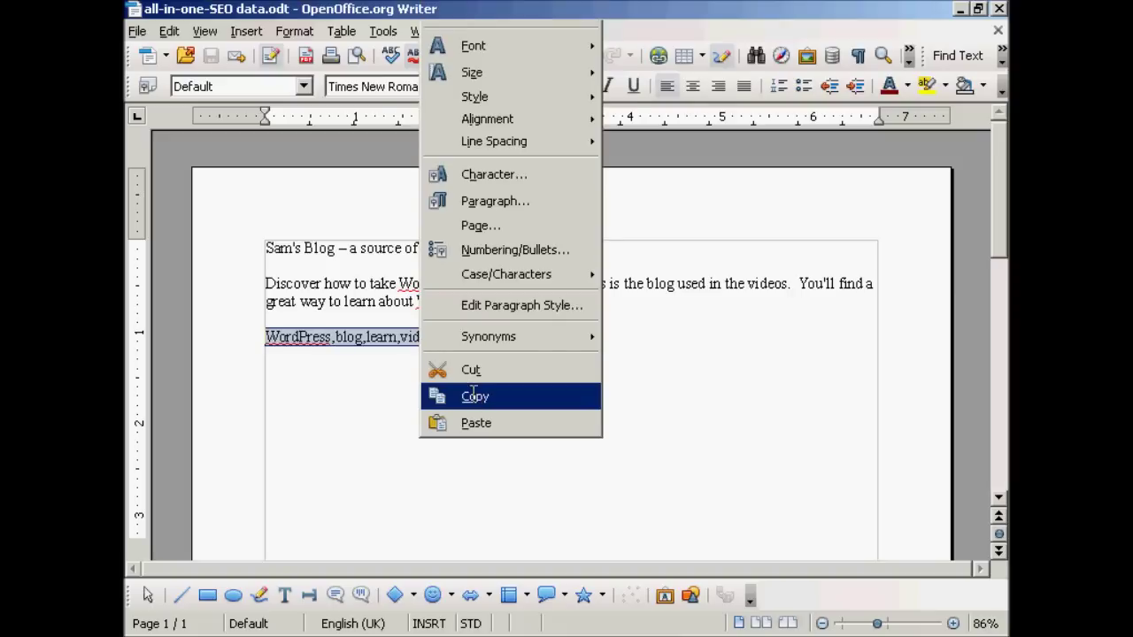
click(474, 396)
key(alt+Tab)
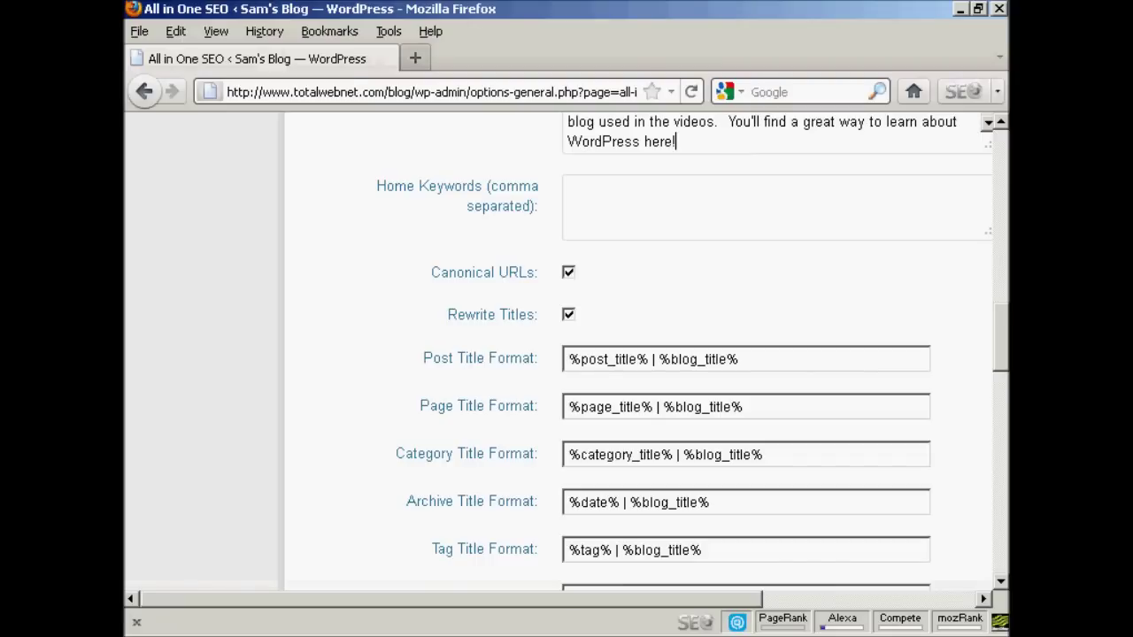
Step: Paste 'WordPress,blog,learn,video,source' into Home Keywords, then scroll to the title format fields
click(589, 181)
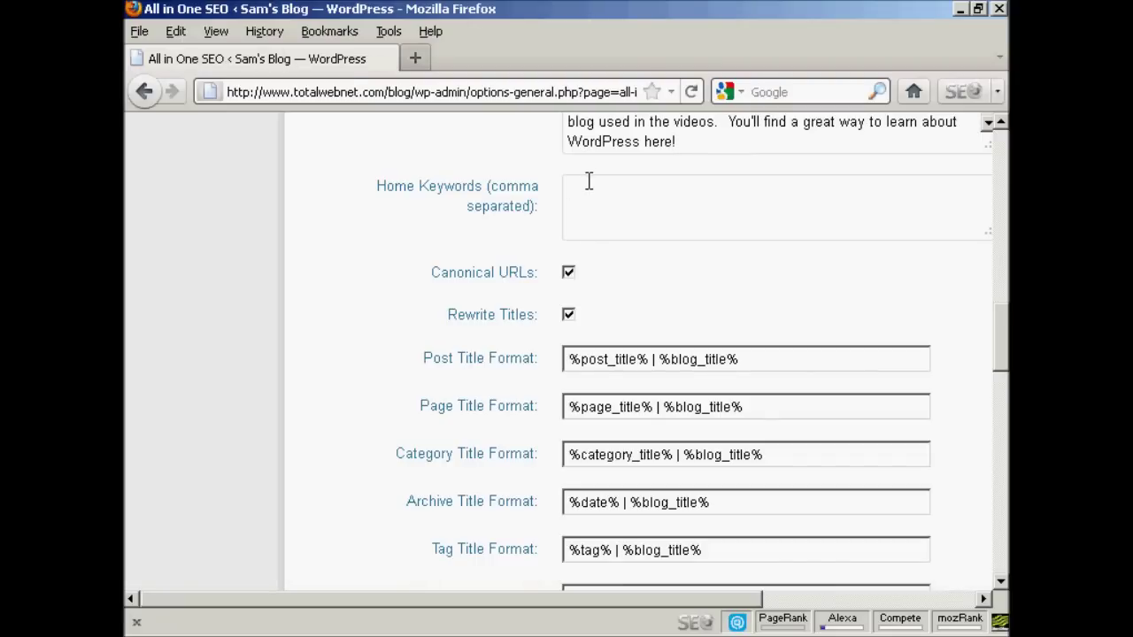
key(ctrl+v)
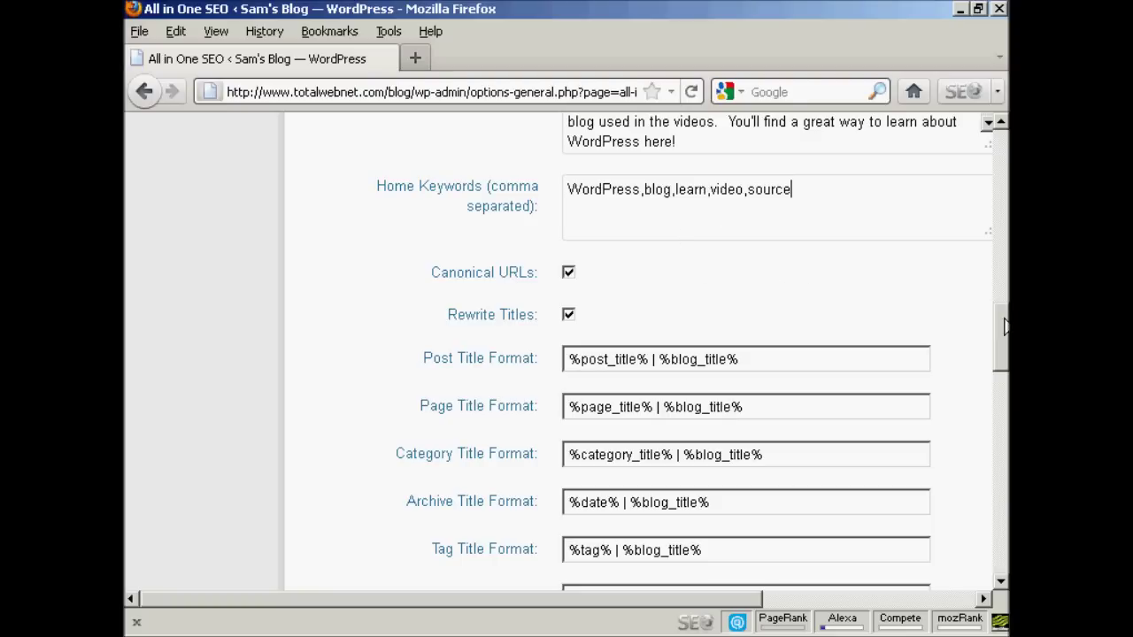
drag(1004, 326, 1005, 332)
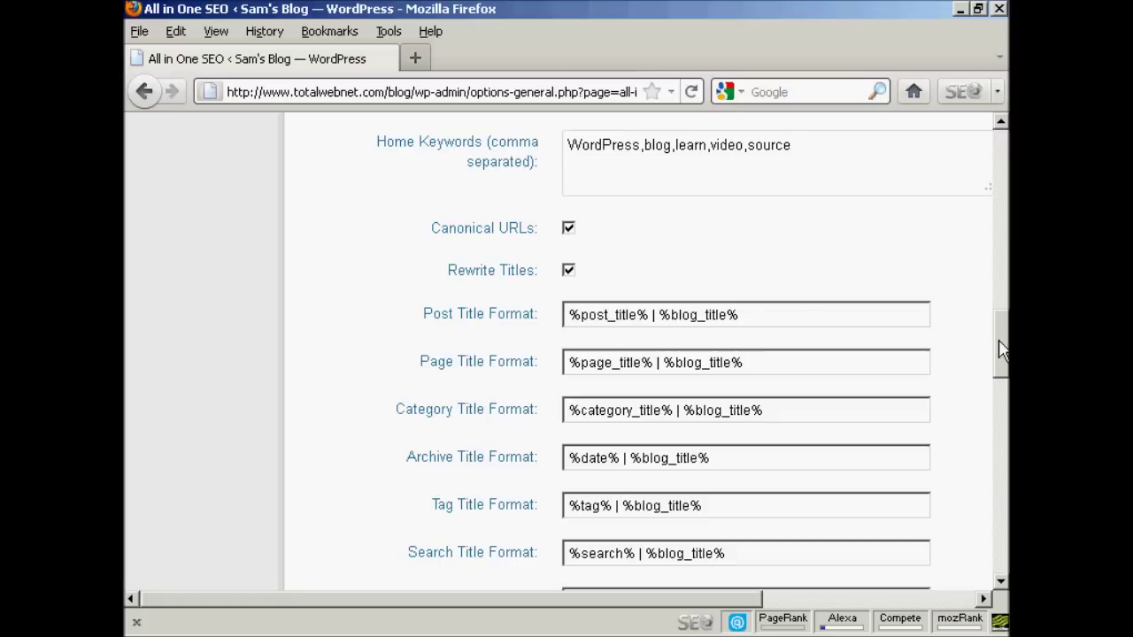
drag(1003, 347, 1004, 359)
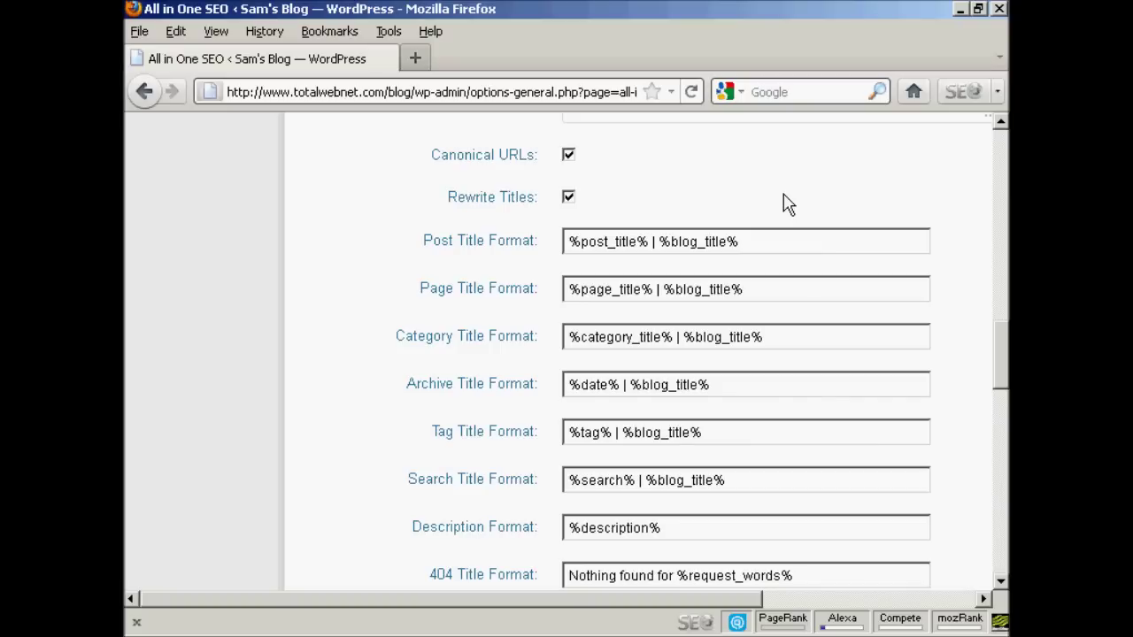
Step: Delete ' | %blog_title%' from both the Post Title Format and Page Title Format
click(650, 242)
drag(653, 241, 751, 242)
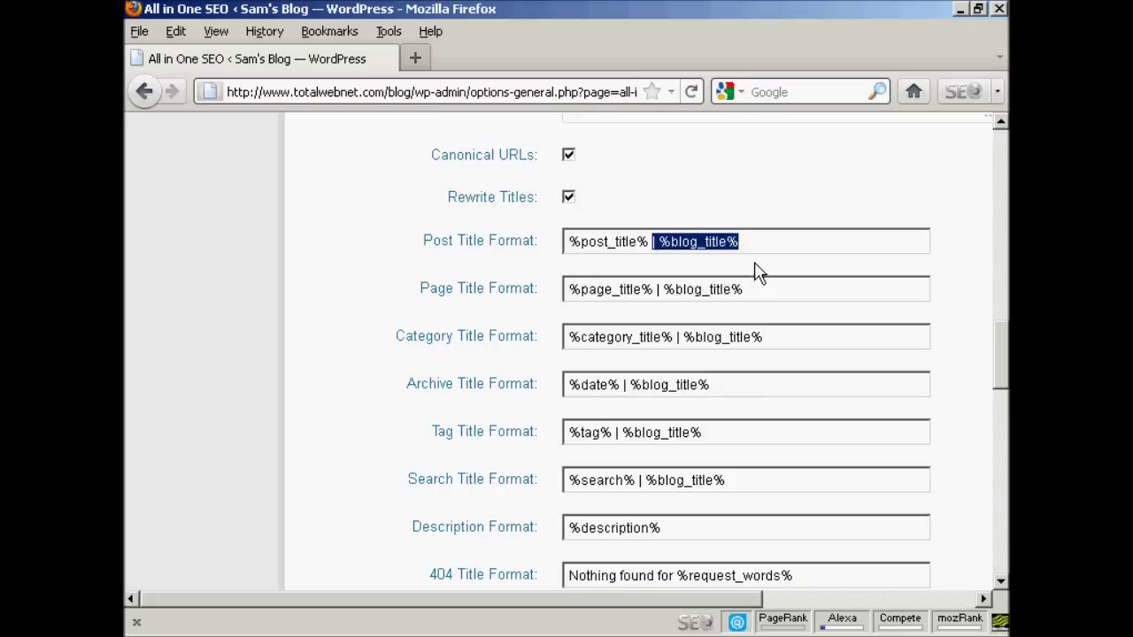
key(Delete)
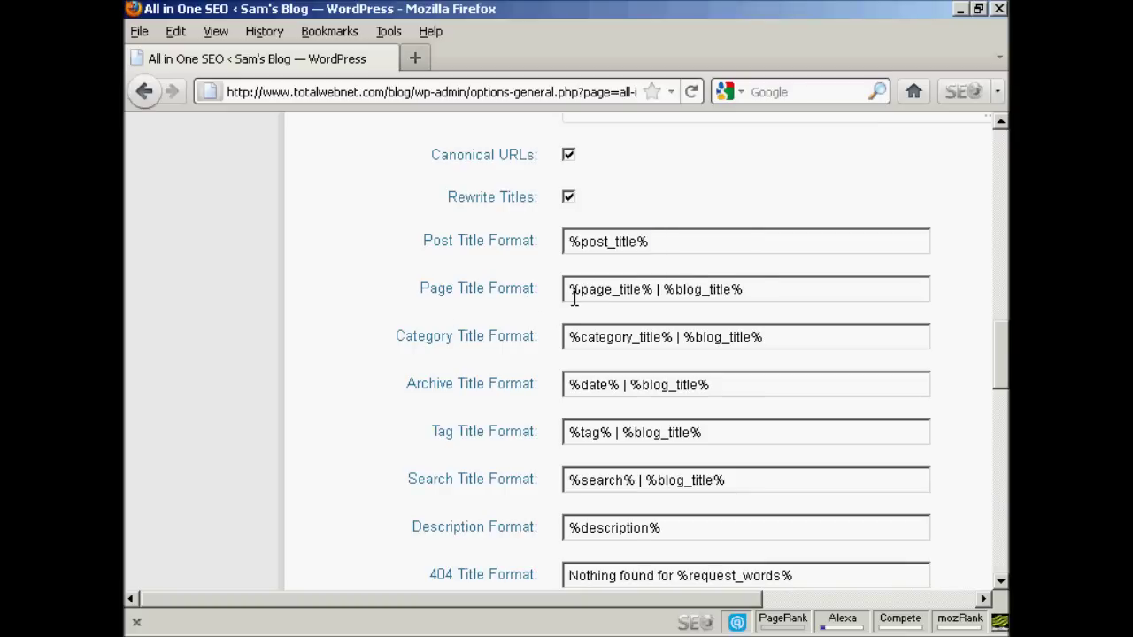
drag(655, 292, 761, 293)
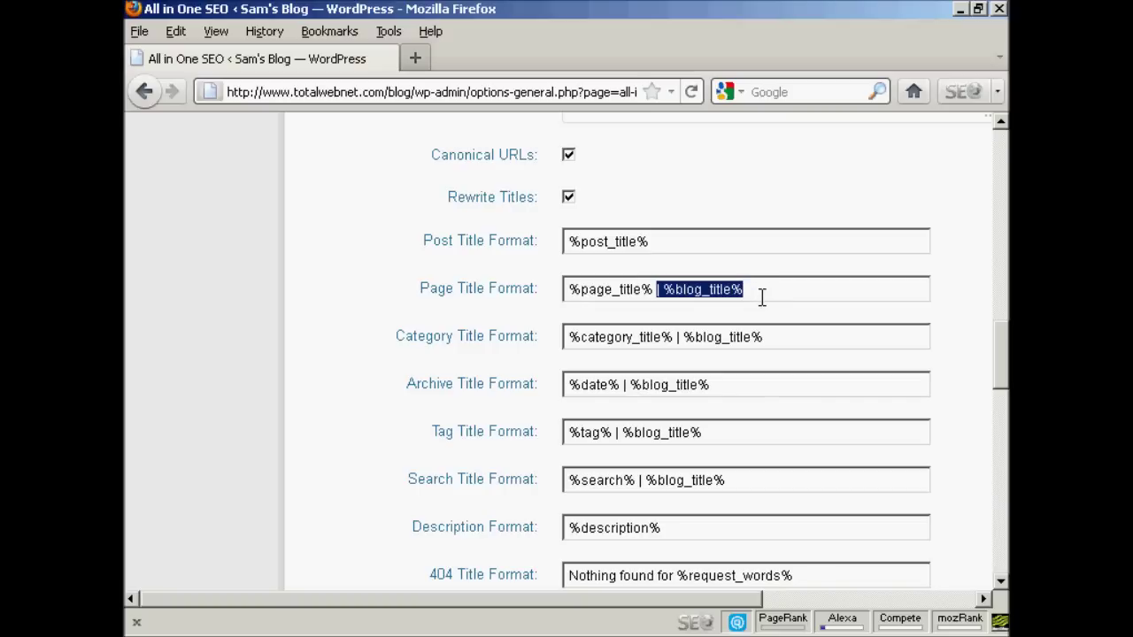
key(BackSpace)
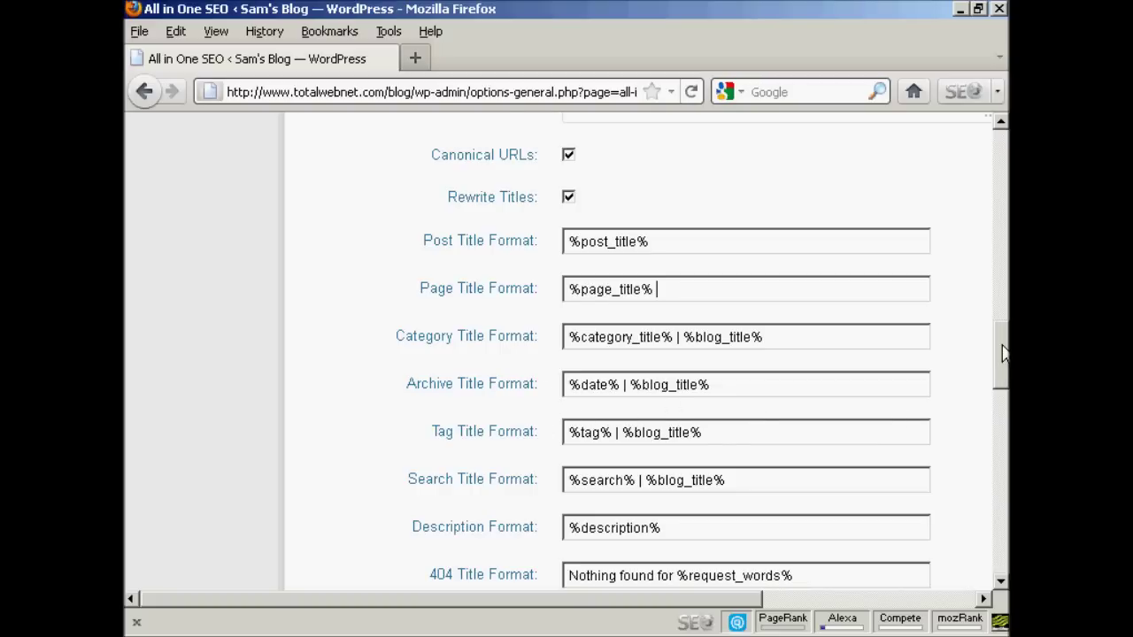
drag(1005, 353, 1004, 419)
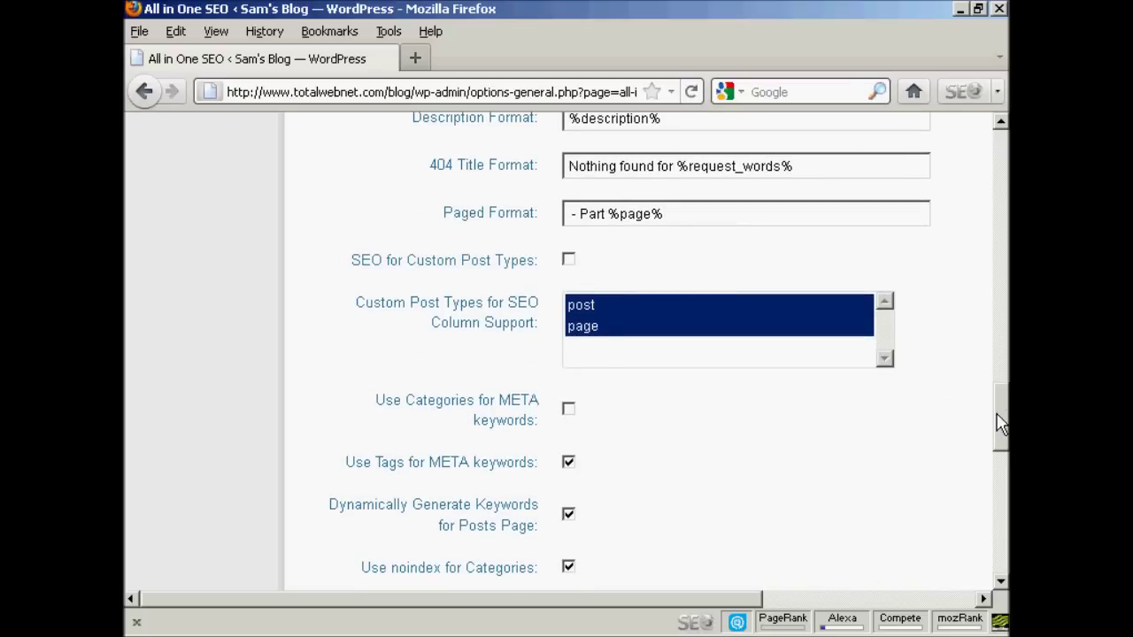
Step: Save the All in One SEO settings with Update Options at the bottom of the form
drag(1000, 417, 1003, 493)
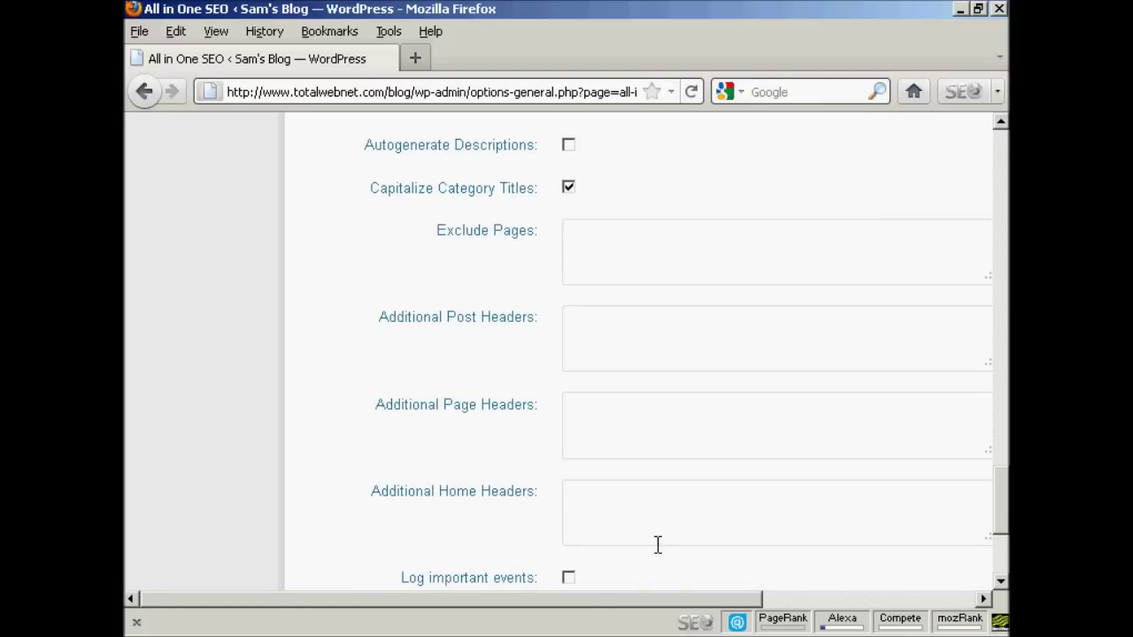
drag(1003, 497, 1005, 525)
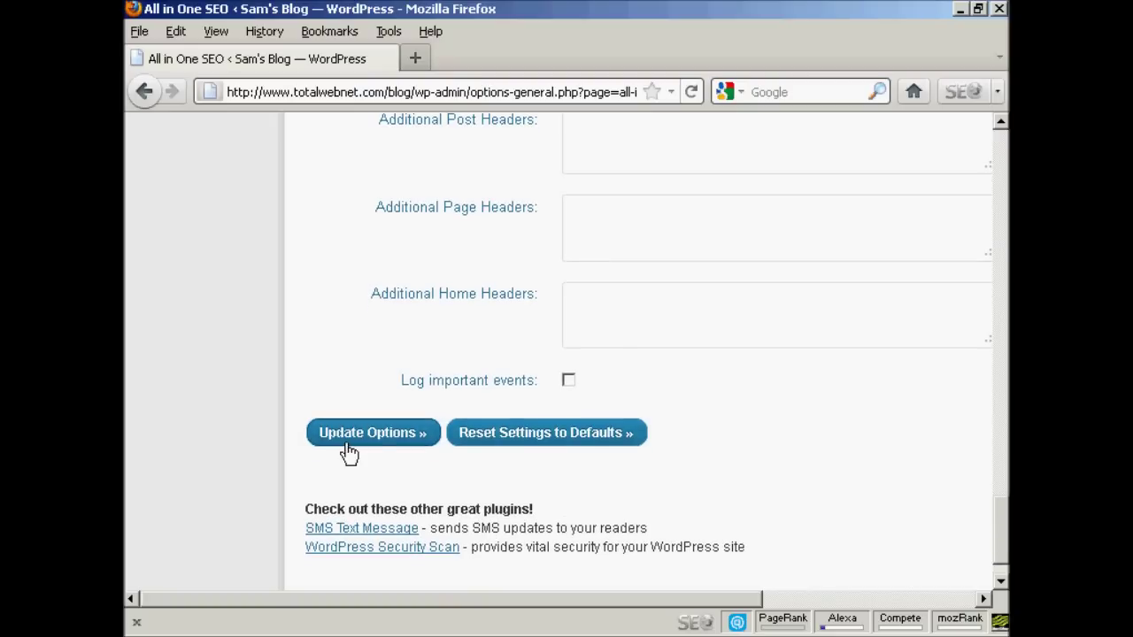
click(374, 440)
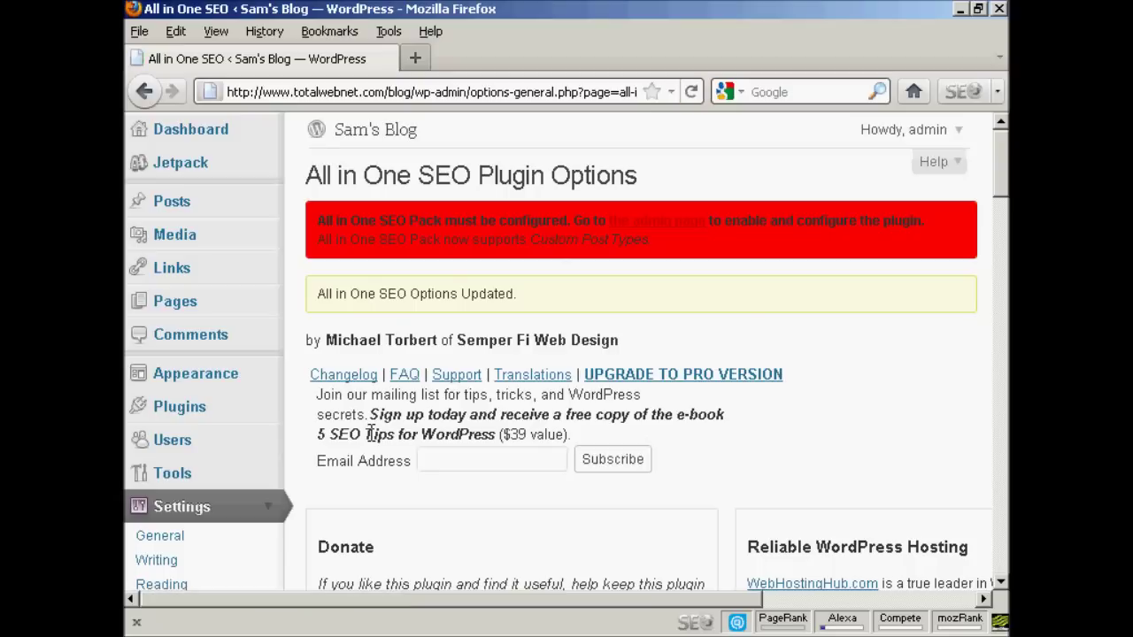
drag(1005, 172, 1004, 299)
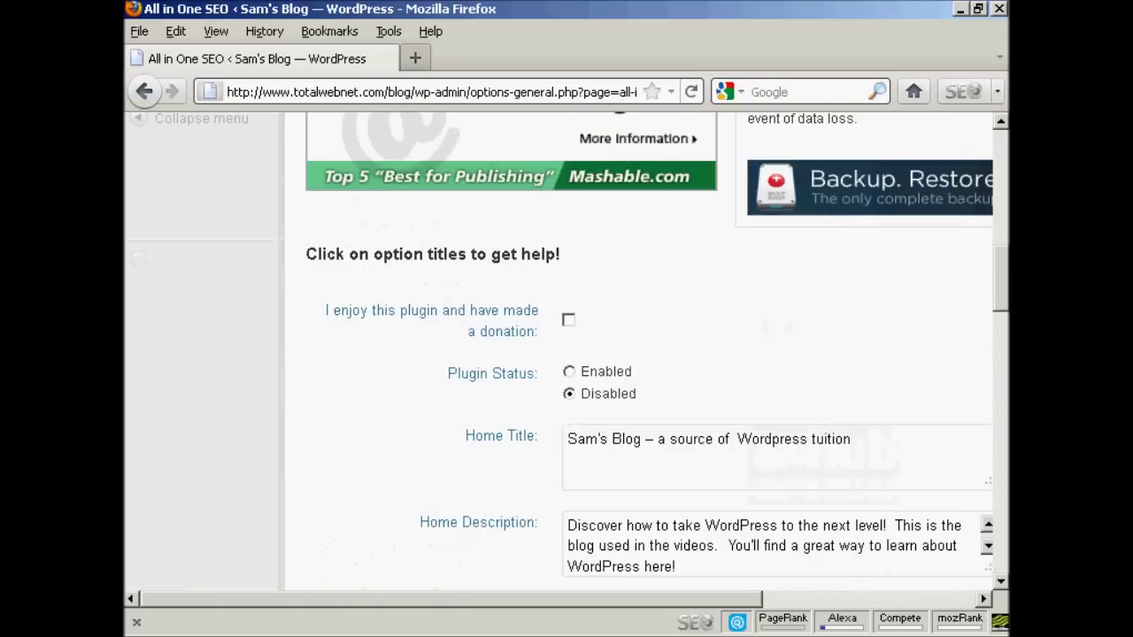
Step: Set Plugin Status to Enabled, tick the donation checkbox, and update the options
click(569, 373)
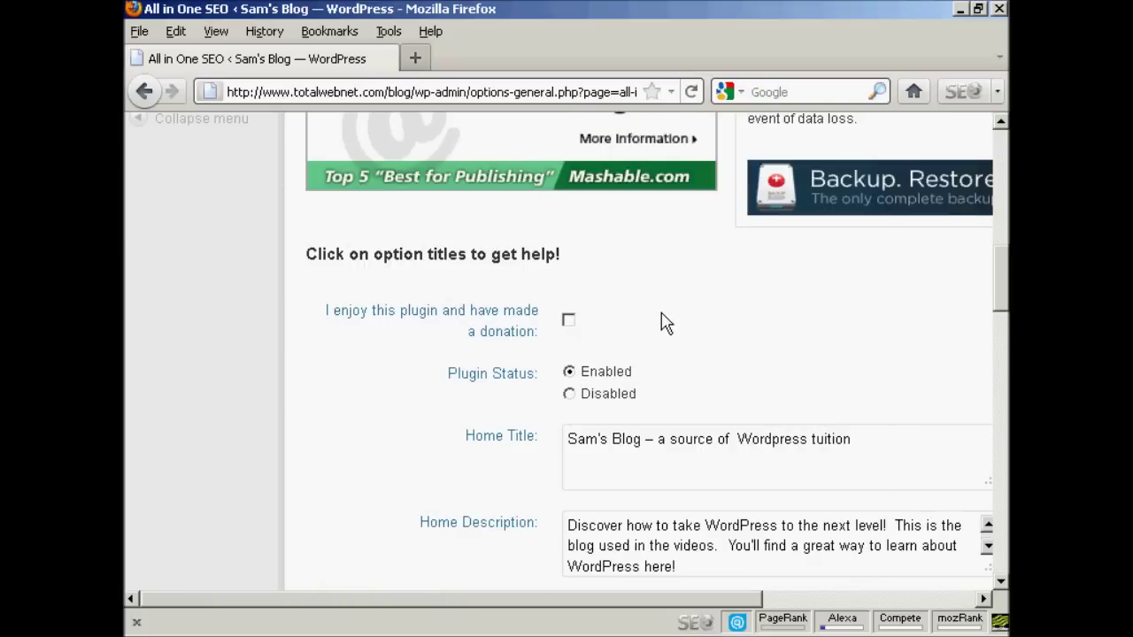
click(569, 321)
drag(1001, 301, 1001, 469)
scroll(566, 354, down, 3)
scroll(567, 354, down, 6)
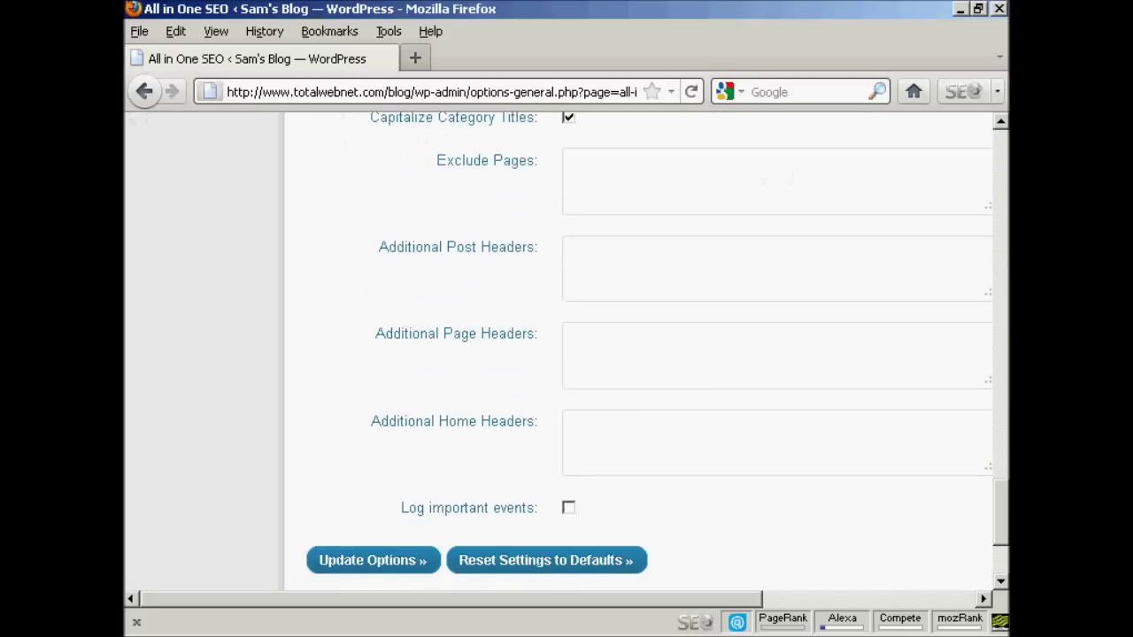
click(361, 529)
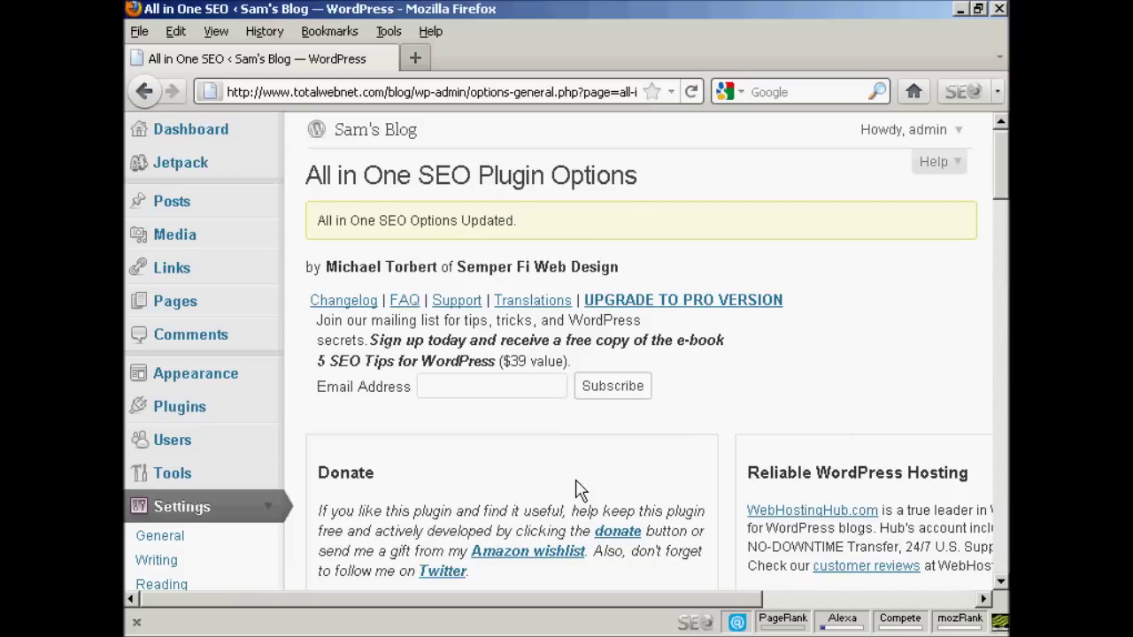
Step: Start a new post and reveal its empty All in One SEO Pack title, description and keywords box
click(180, 212)
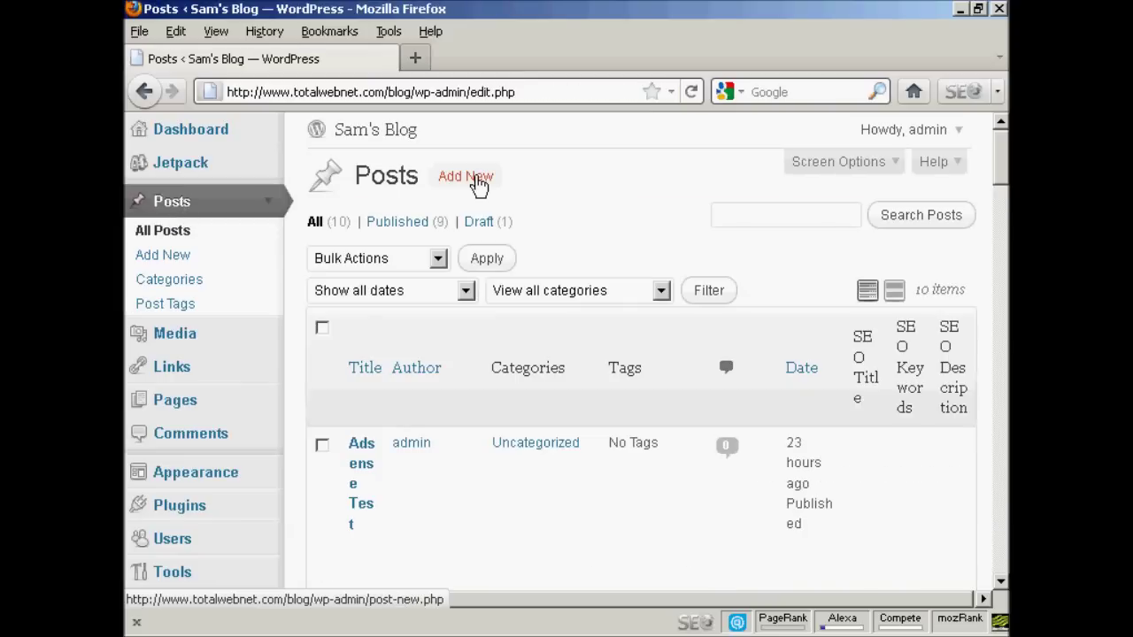
click(467, 177)
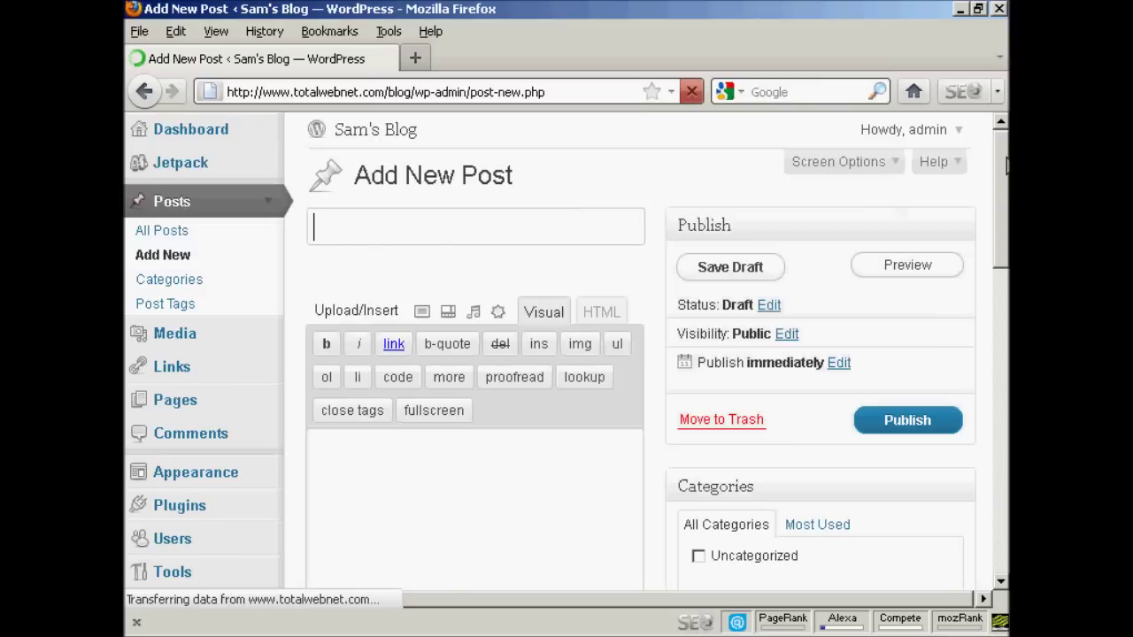
scroll(1007, 185, down, 2)
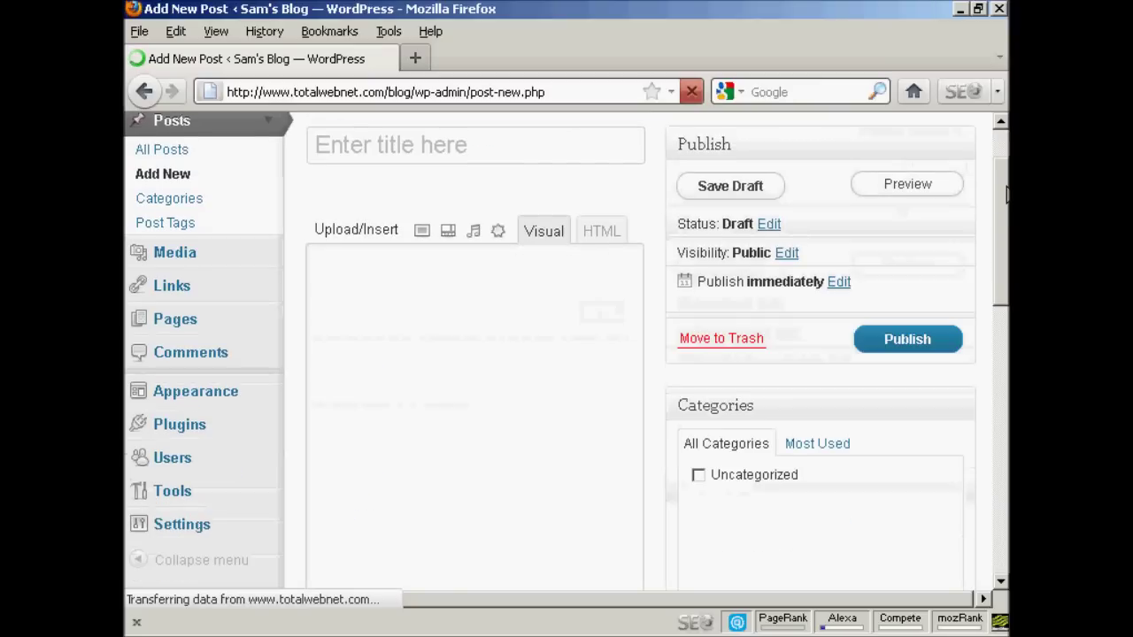
drag(1007, 244, 1006, 431)
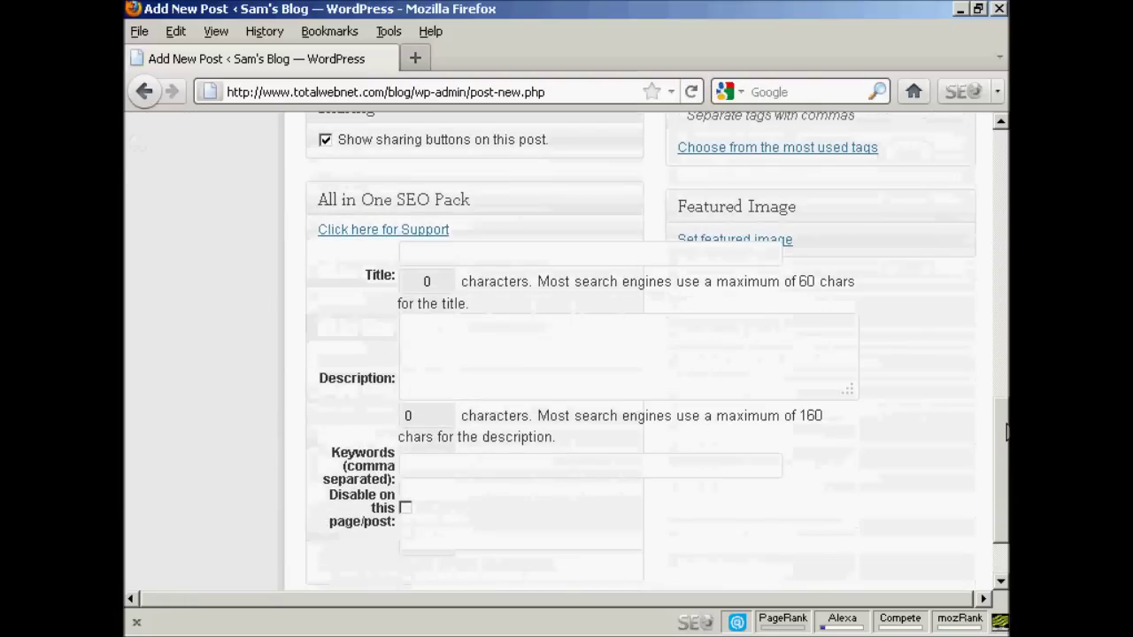